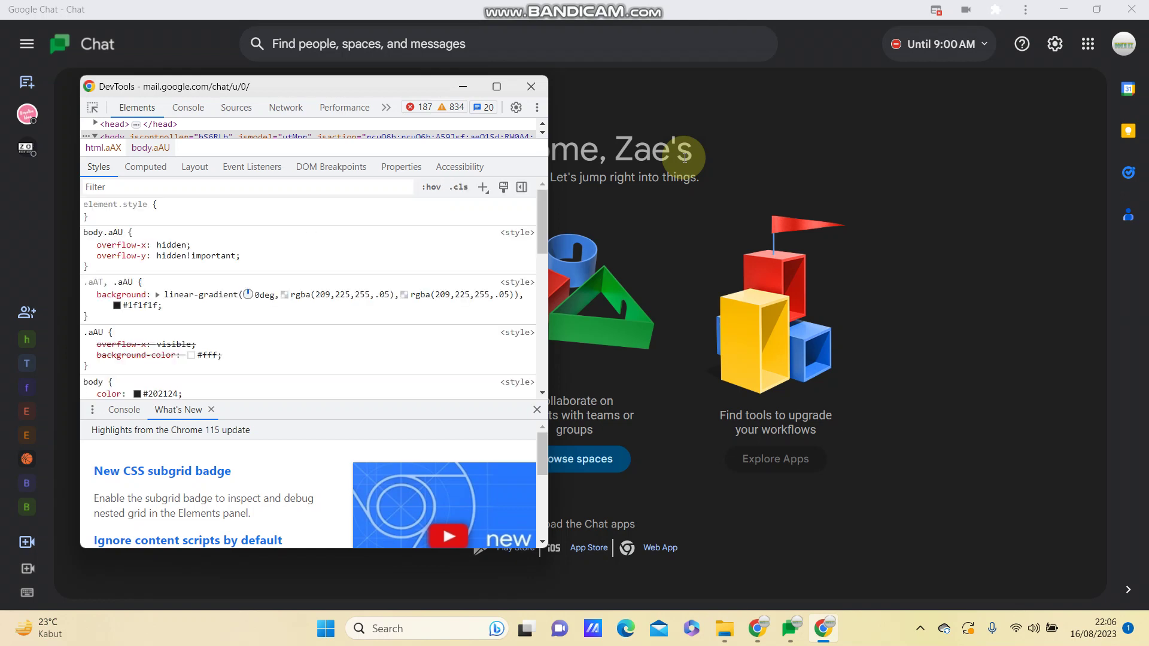
# Step: Close the developer tools window to reveal the Chat welcome screen
pyautogui.click(530, 86)
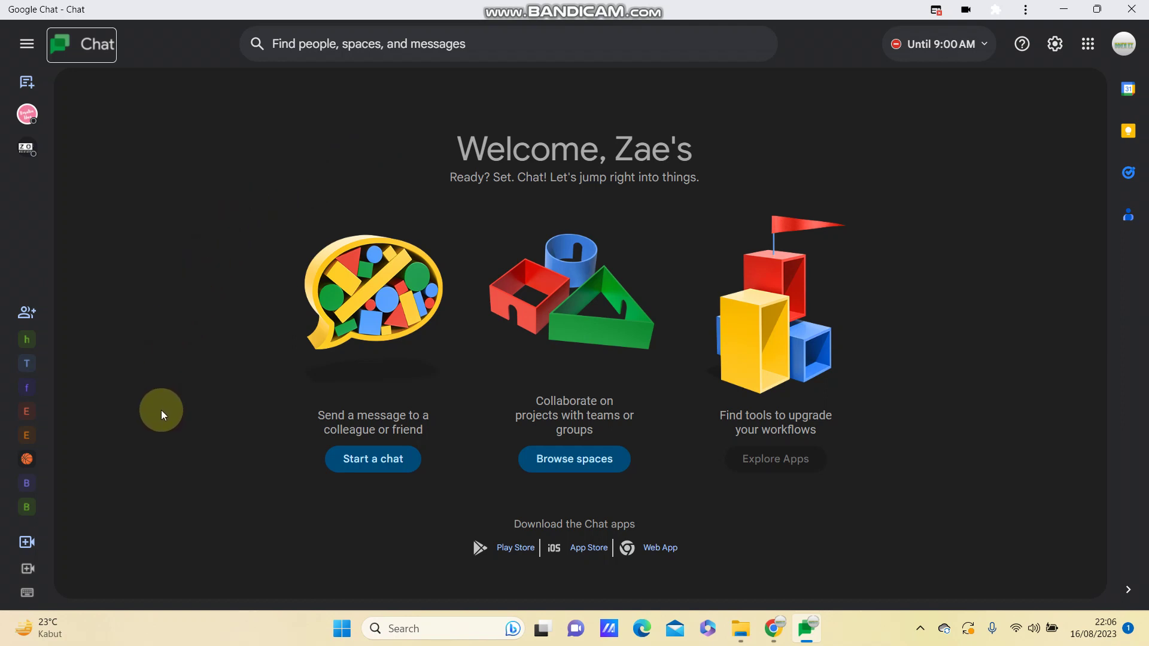
pyautogui.moveTo(27, 376)
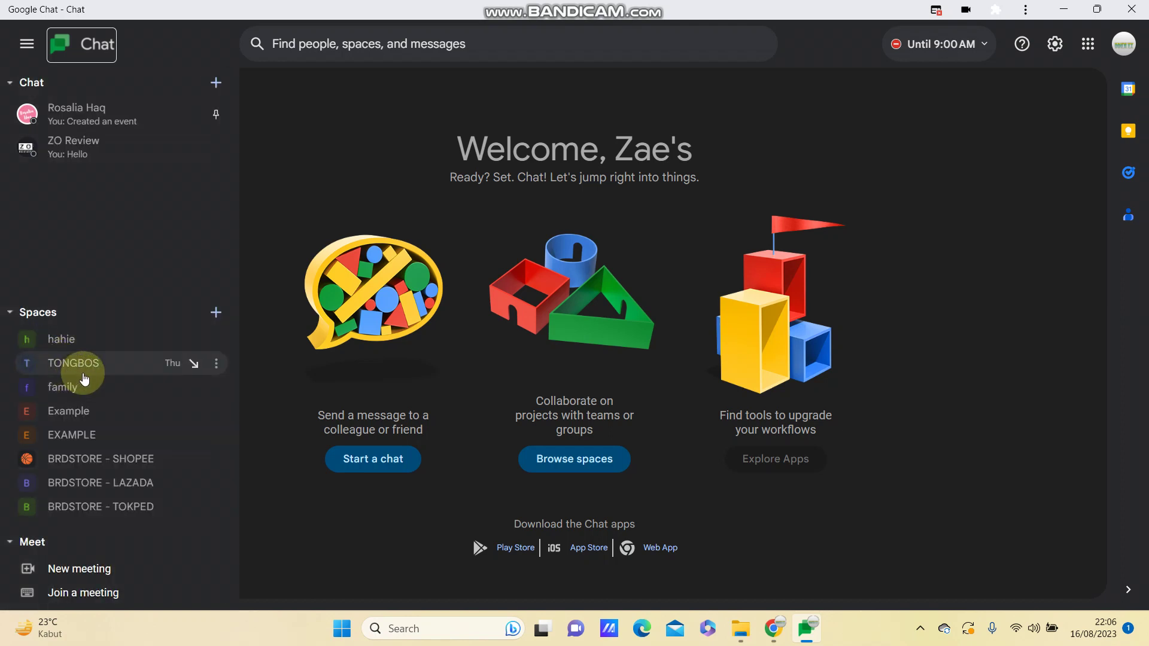
# Step: Open the TONGBOS space and go to its Manage members page
pyautogui.click(78, 374)
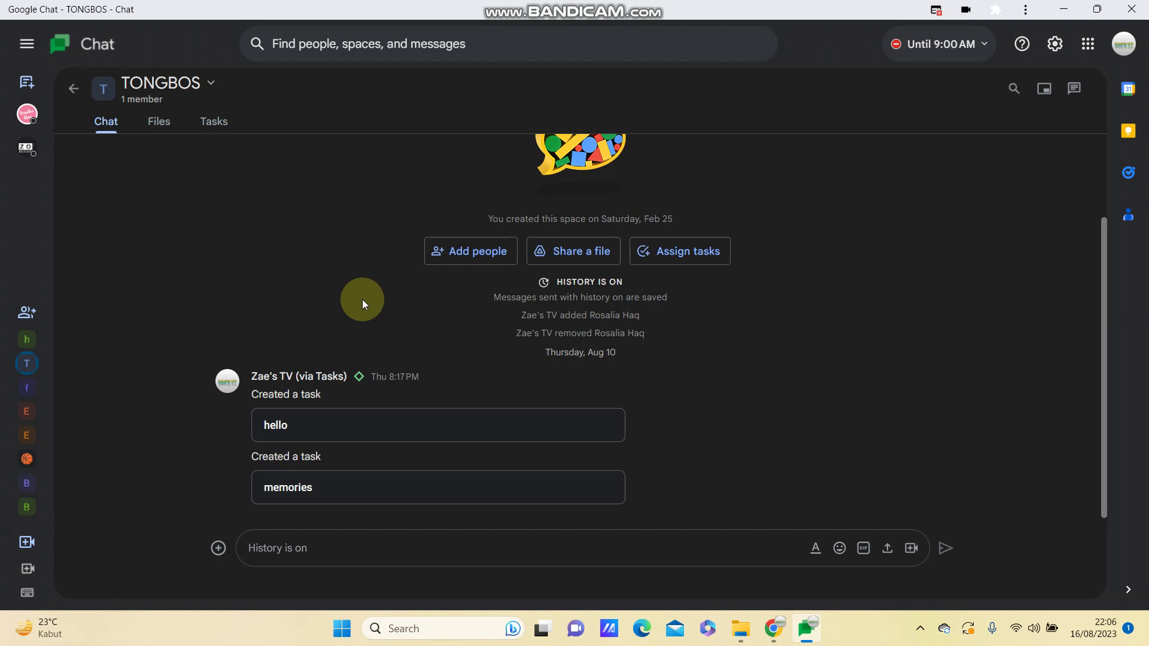
pyautogui.click(212, 85)
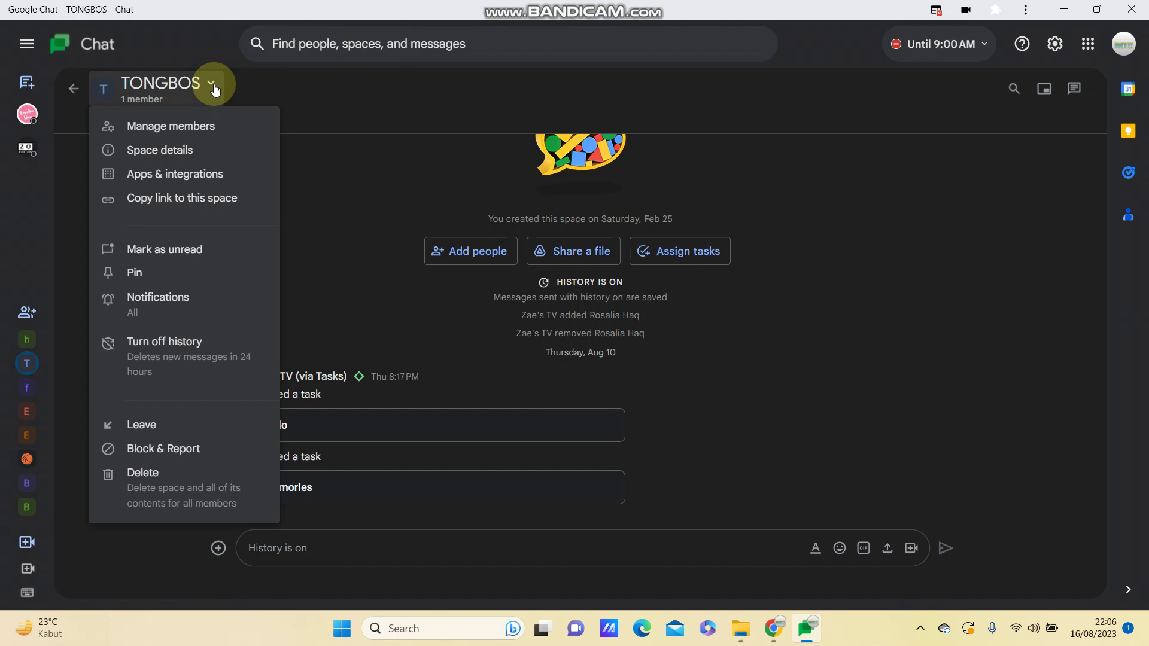
pyautogui.click(171, 128)
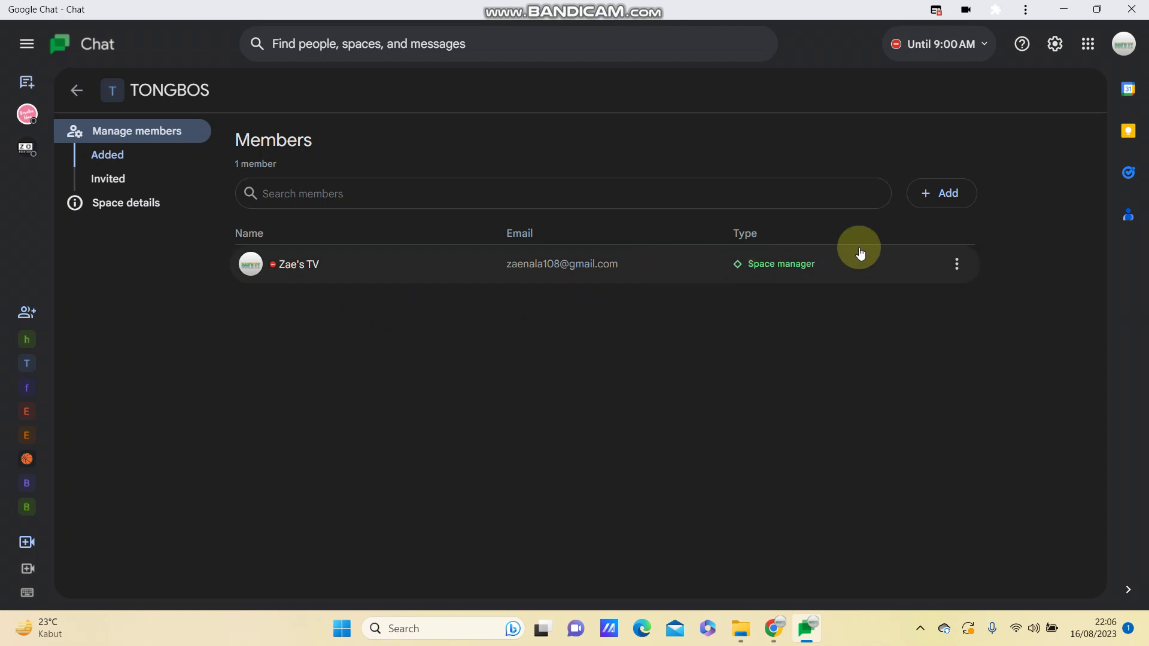
pyautogui.click(930, 199)
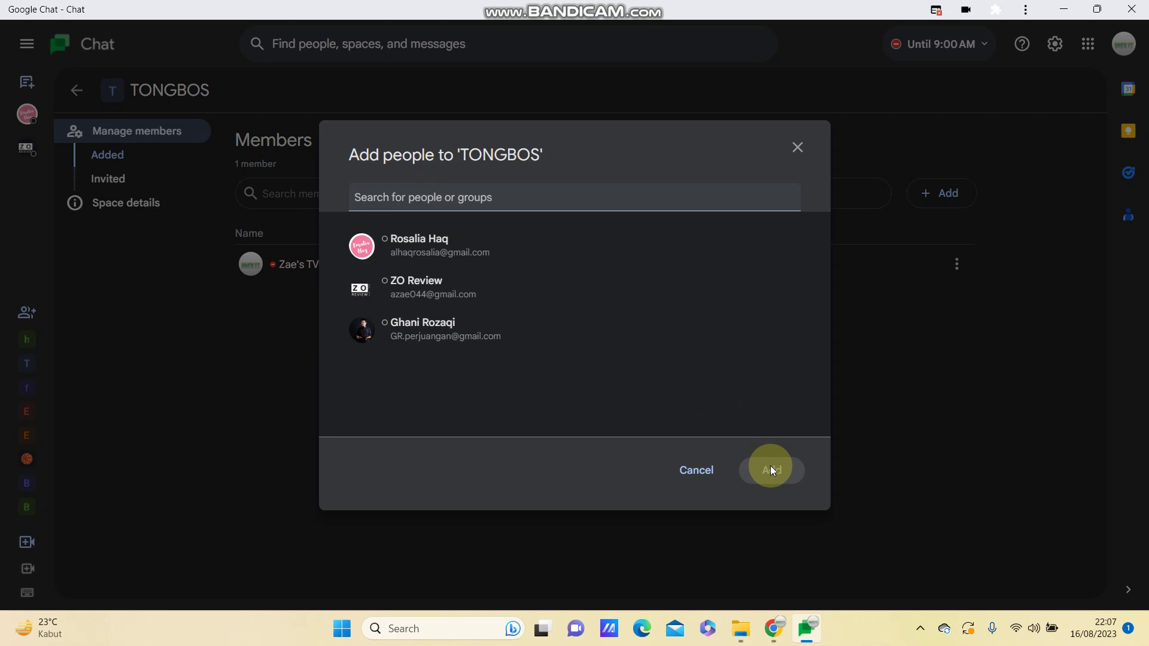
pyautogui.click(701, 472)
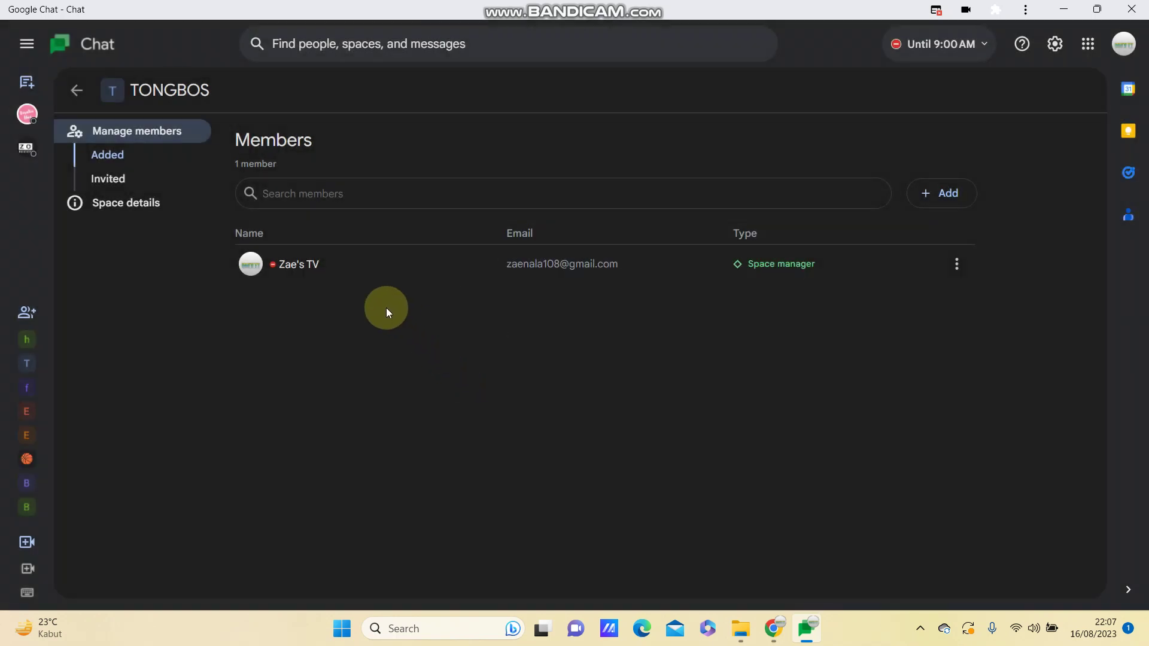
pyautogui.click(957, 266)
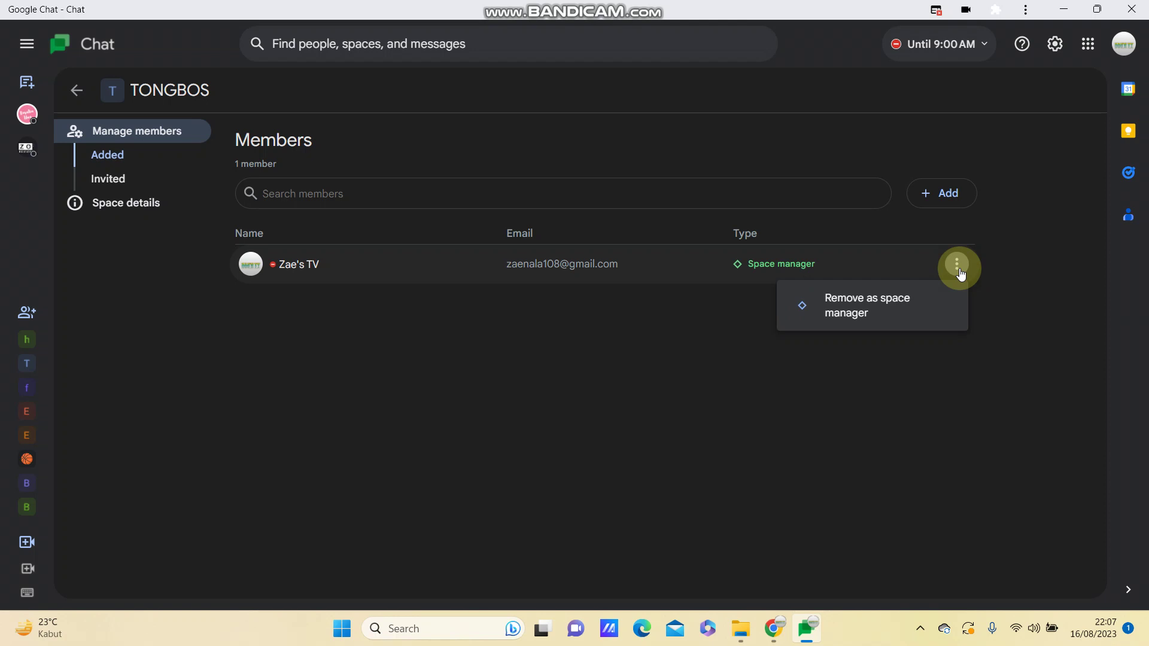
pyautogui.click(629, 366)
pyautogui.click(945, 193)
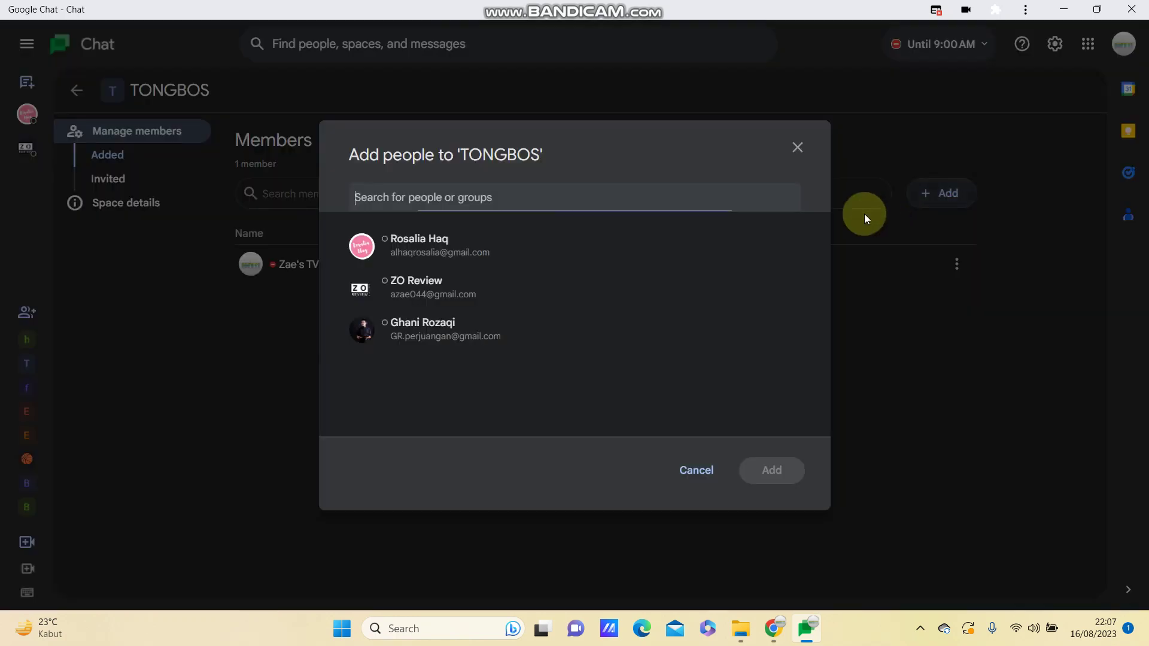
pyautogui.click(449, 247)
pyautogui.click(776, 469)
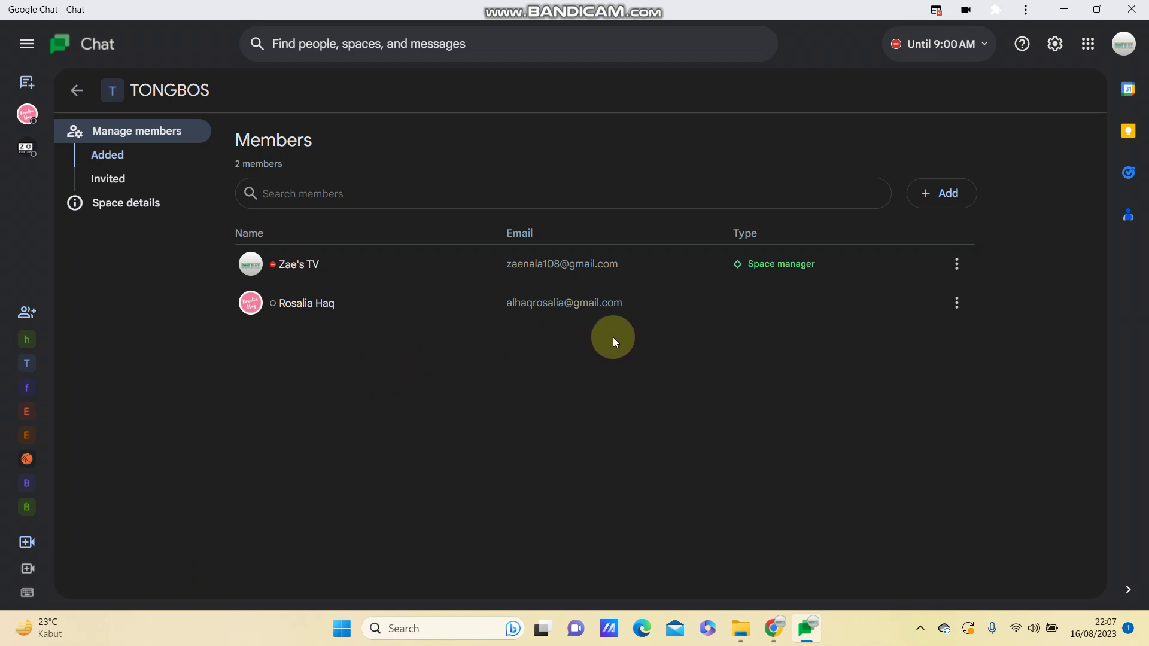
pyautogui.click(958, 303)
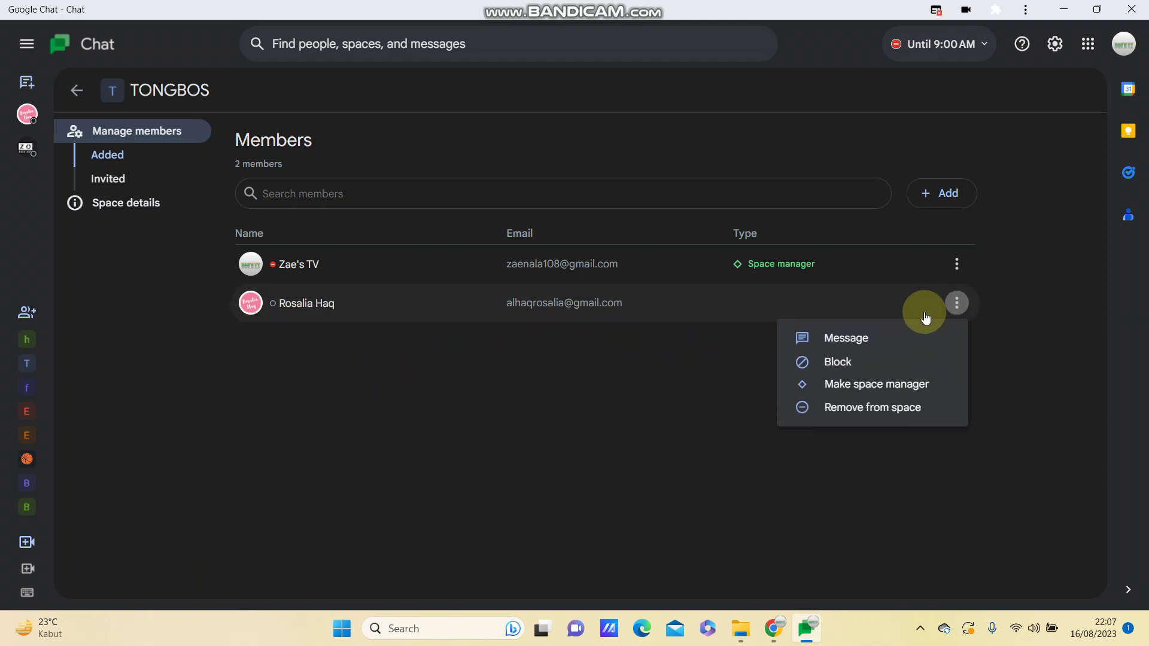
pyautogui.click(832, 407)
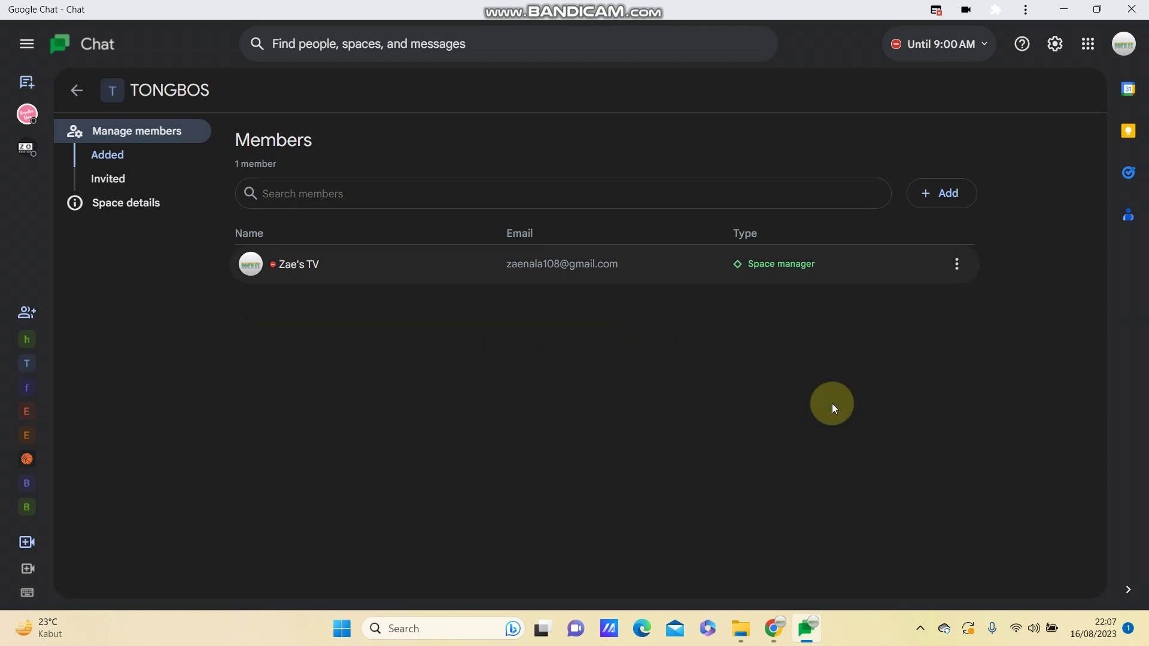